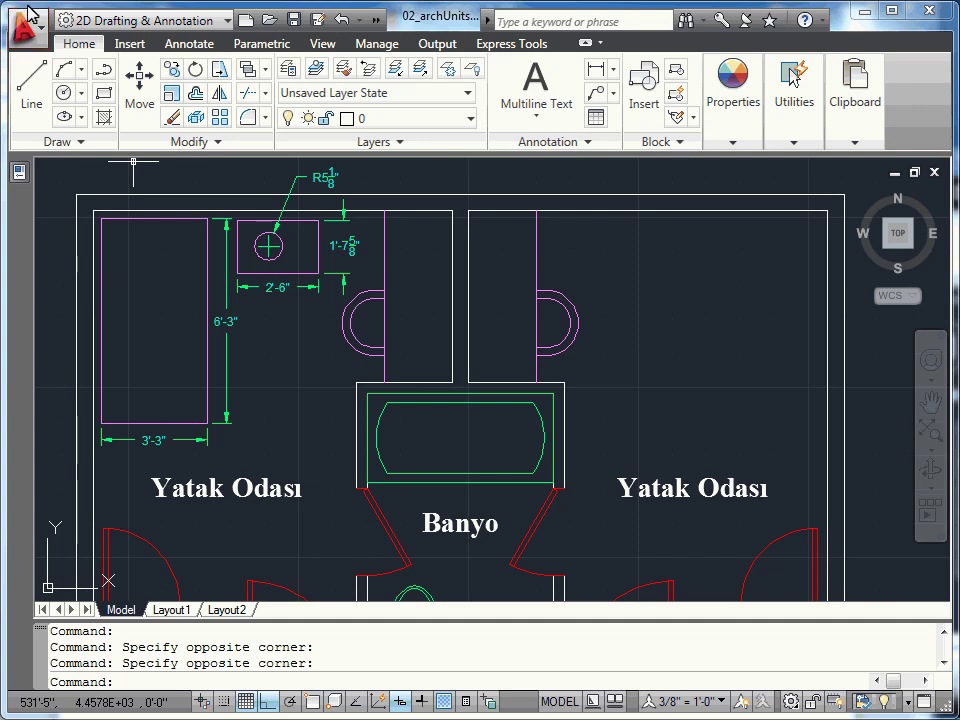
Step: Bring up the Drawing Units dialog through the Application menu's Drawing Utilities list
left_click(39, 33)
mouse_move(78, 484)
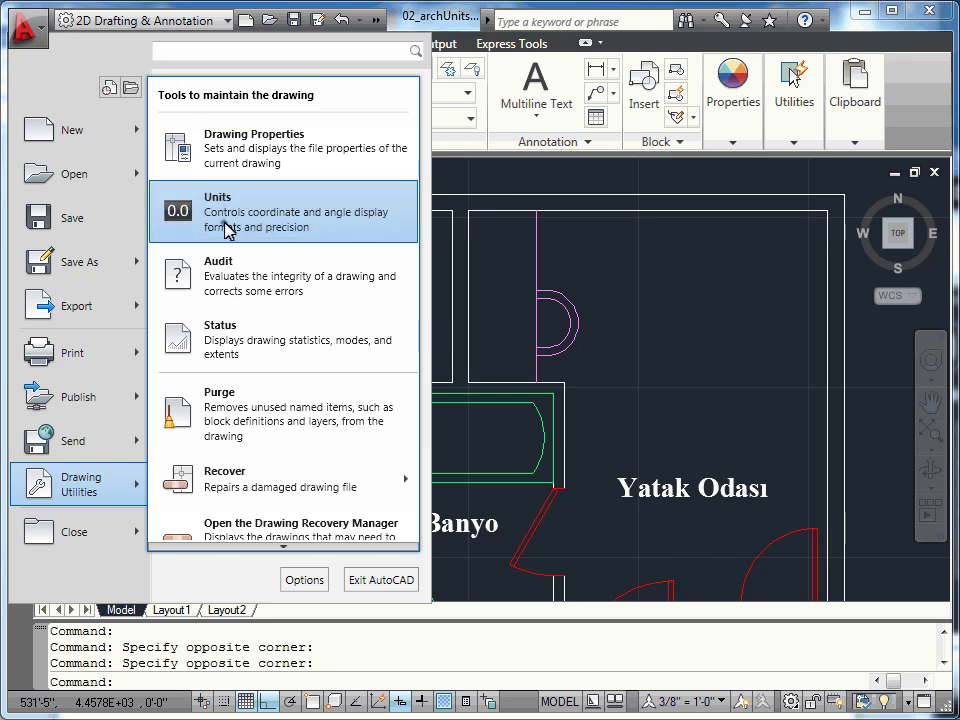
left_click(229, 170)
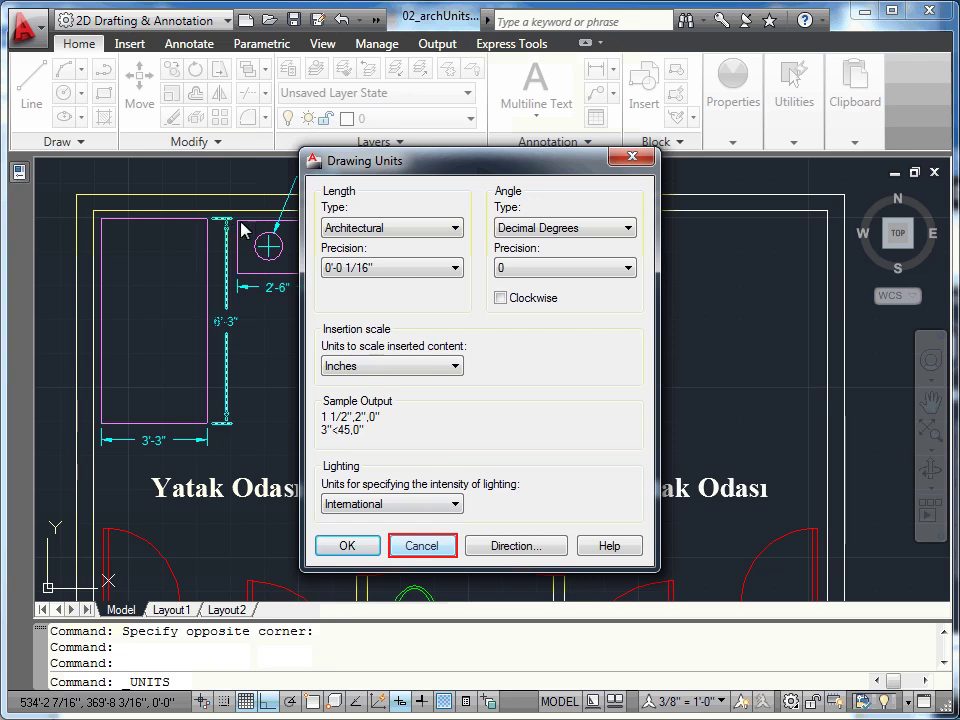
Step: Cancel the Drawing Units dialog, keeping architectural feet-and-inch units unchanged
left_click(420, 546)
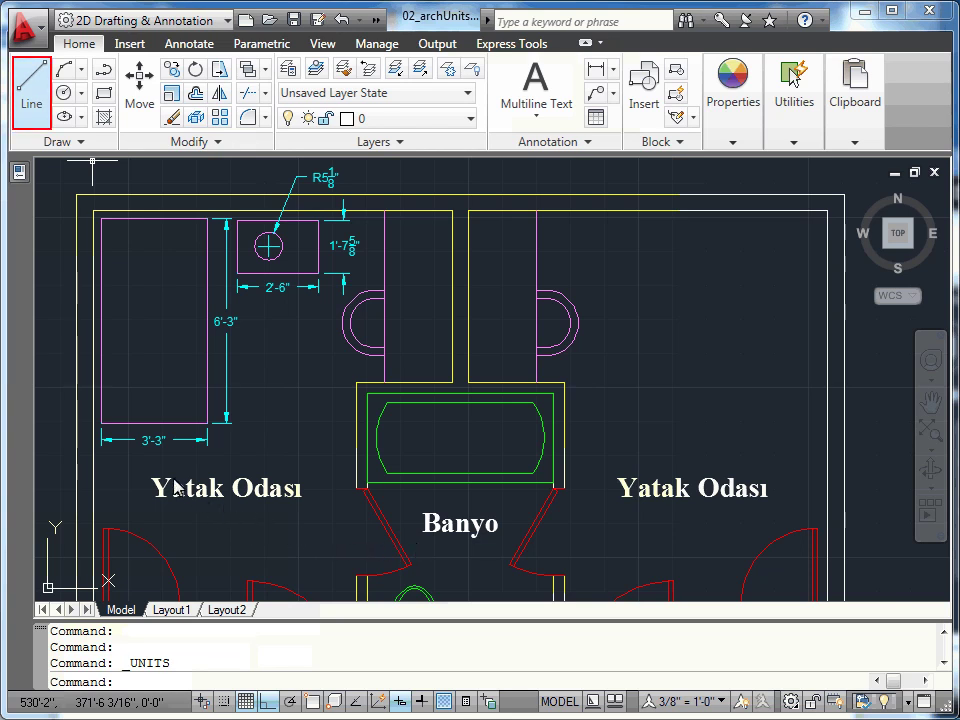
Step: Draw a closed 6'3" by 3'3" bed outline with Ortho from the bedroom's top-right inner corner
left_click(27, 107)
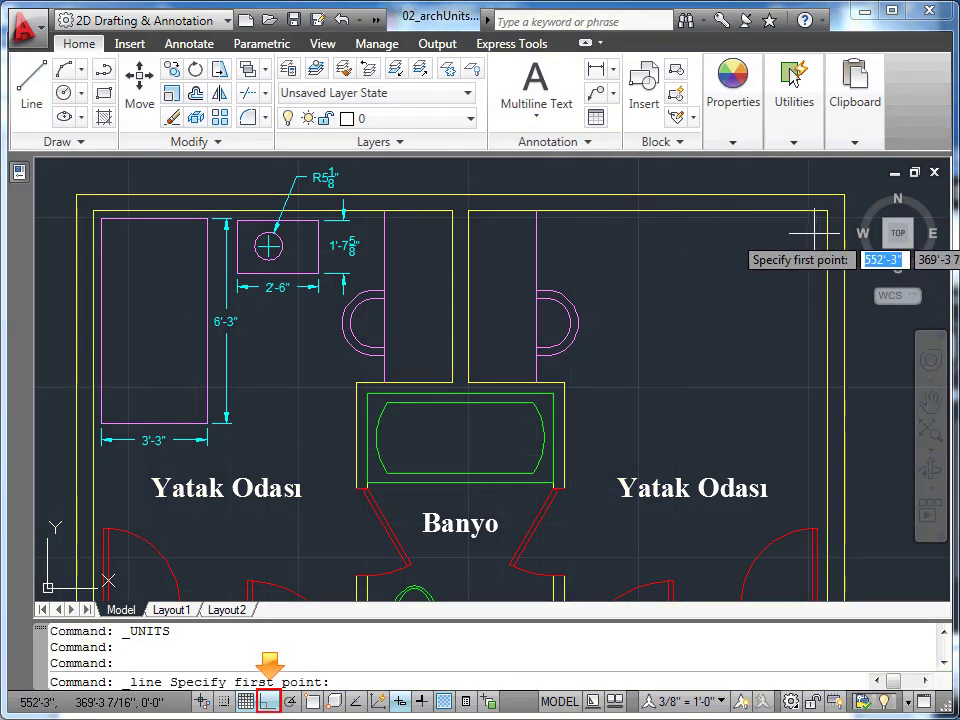
left_click(818, 215)
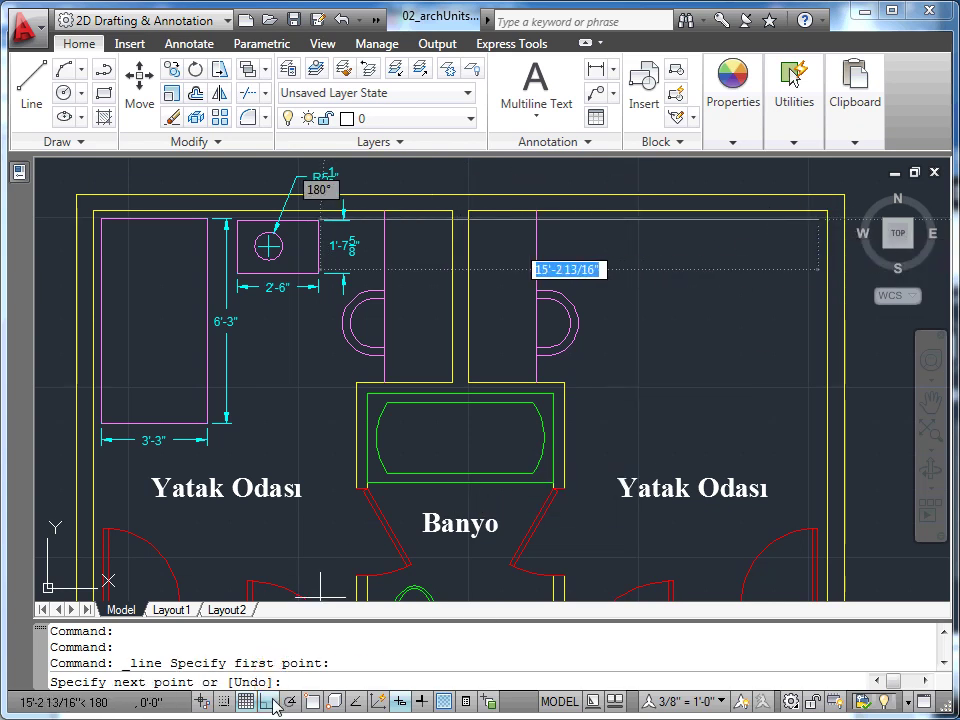
left_click(768, 219)
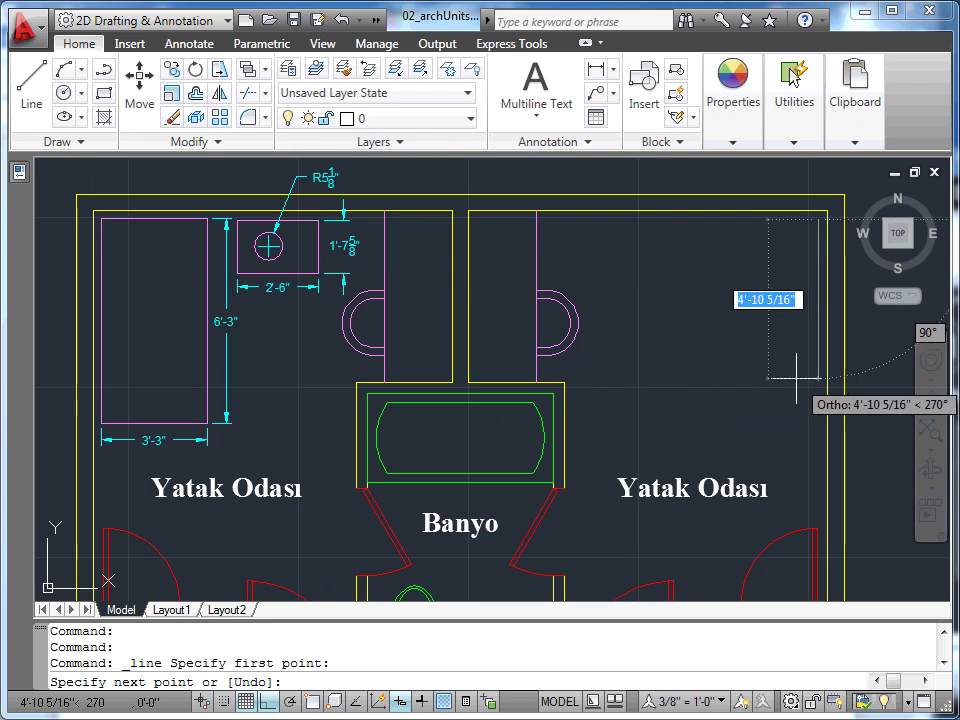
type("6'")
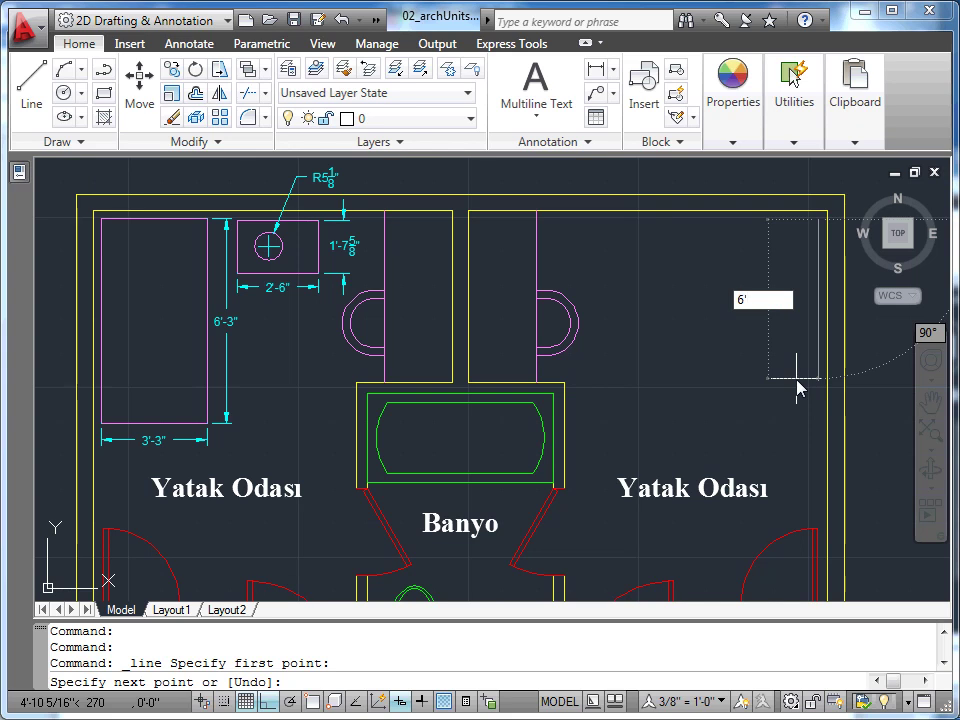
type("3")
type("\"")
key("Return")
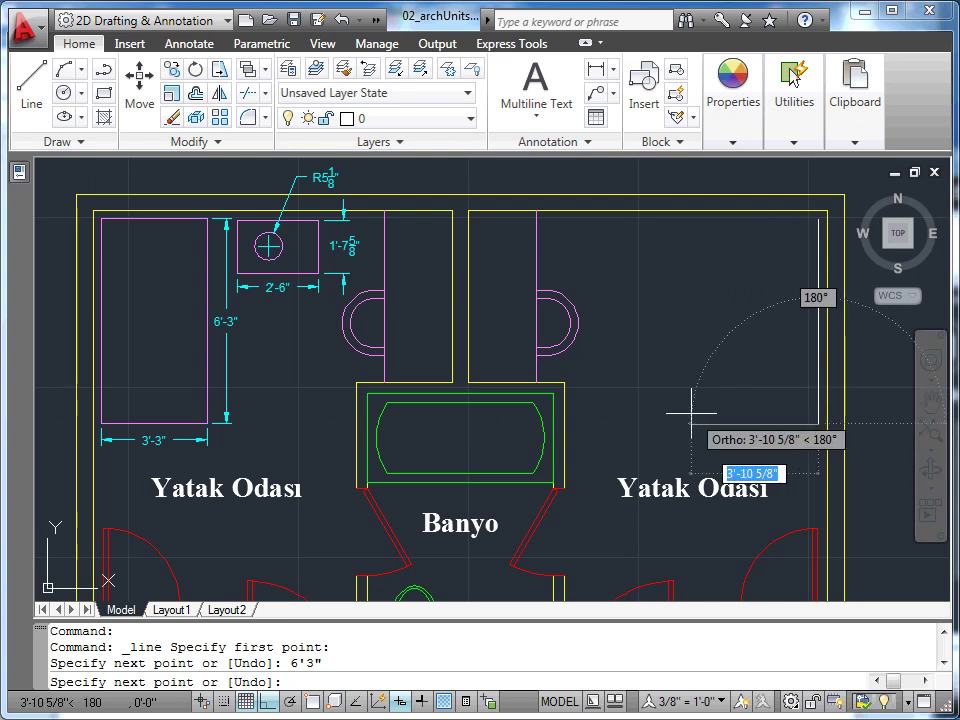
type("3'3\"")
key("Return")
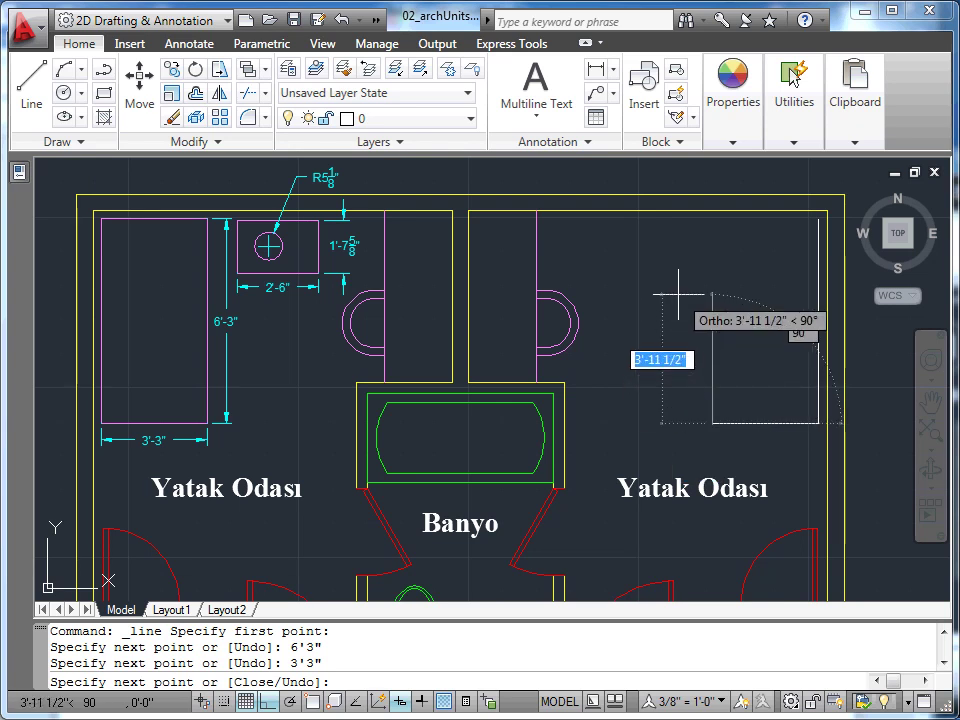
type("6'3\"")
key("Return")
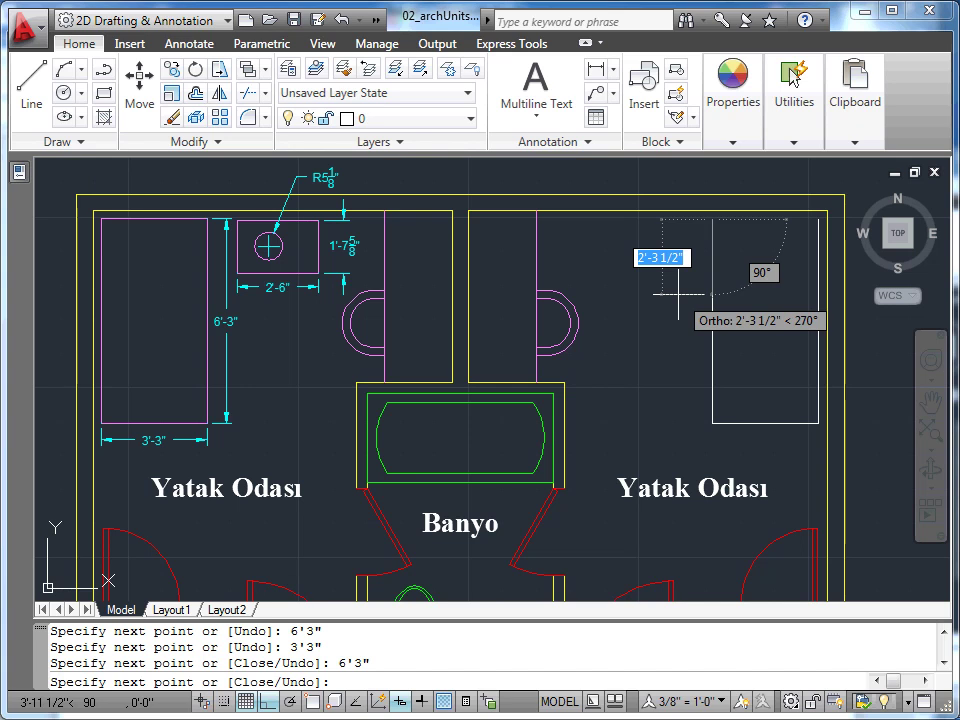
right_click(703, 259)
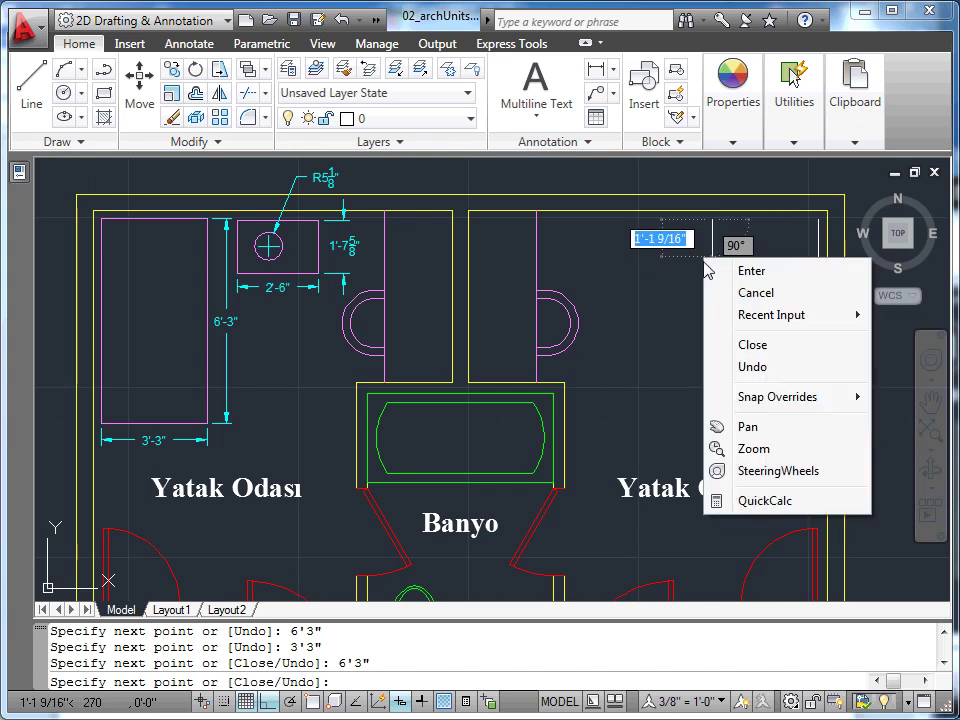
left_click(751, 345)
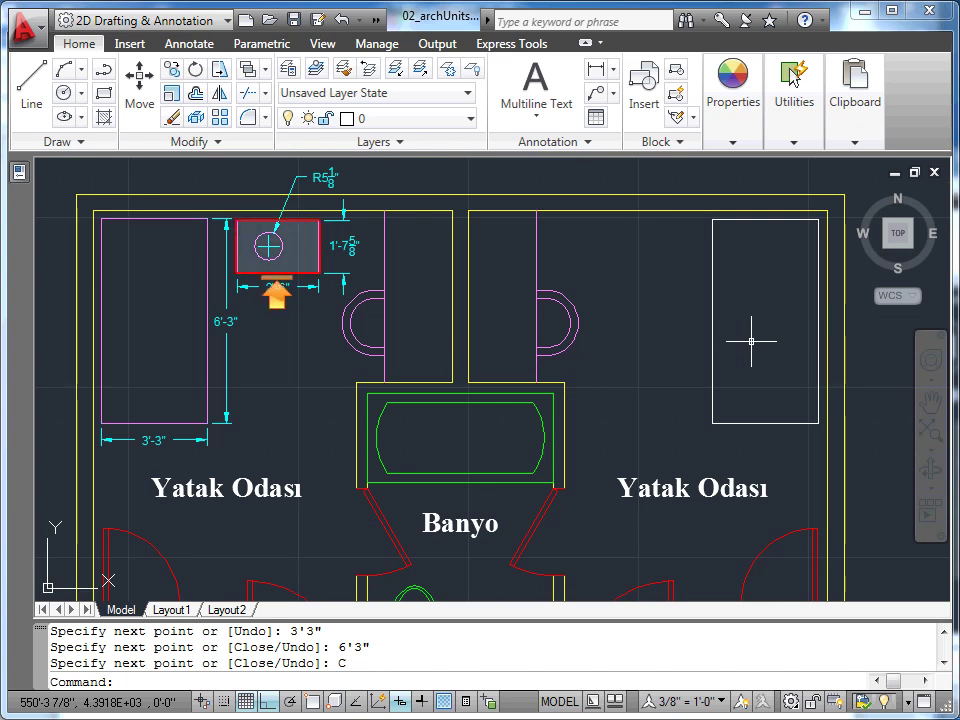
Step: Draw the nightstand's 2'6" top edge left of the bed, entering 1'7-5/8 for the next side
key("space")
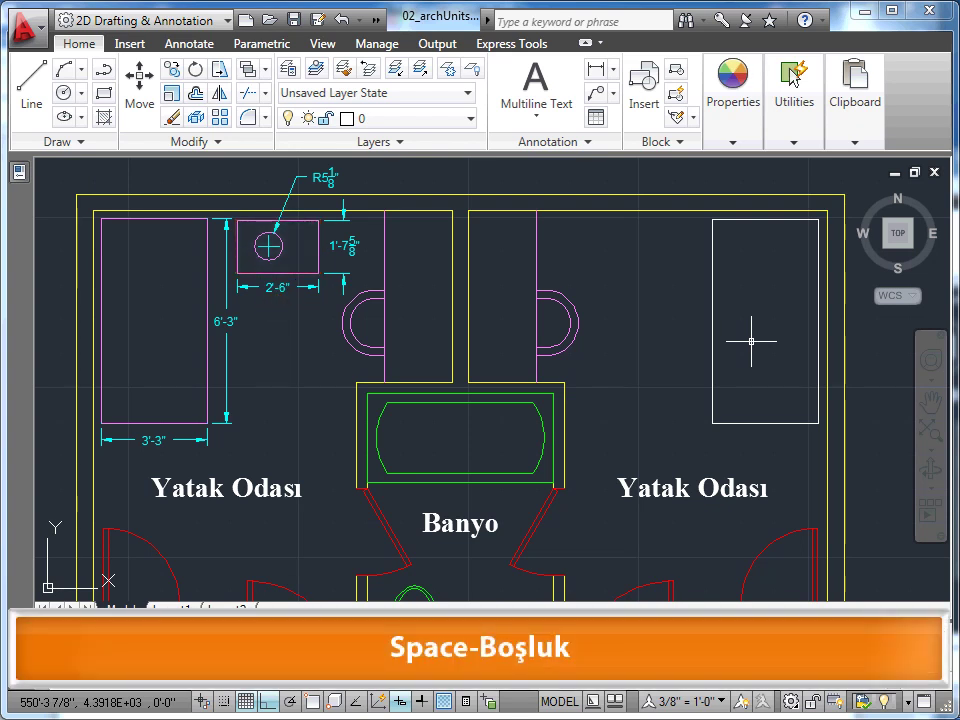
key("space")
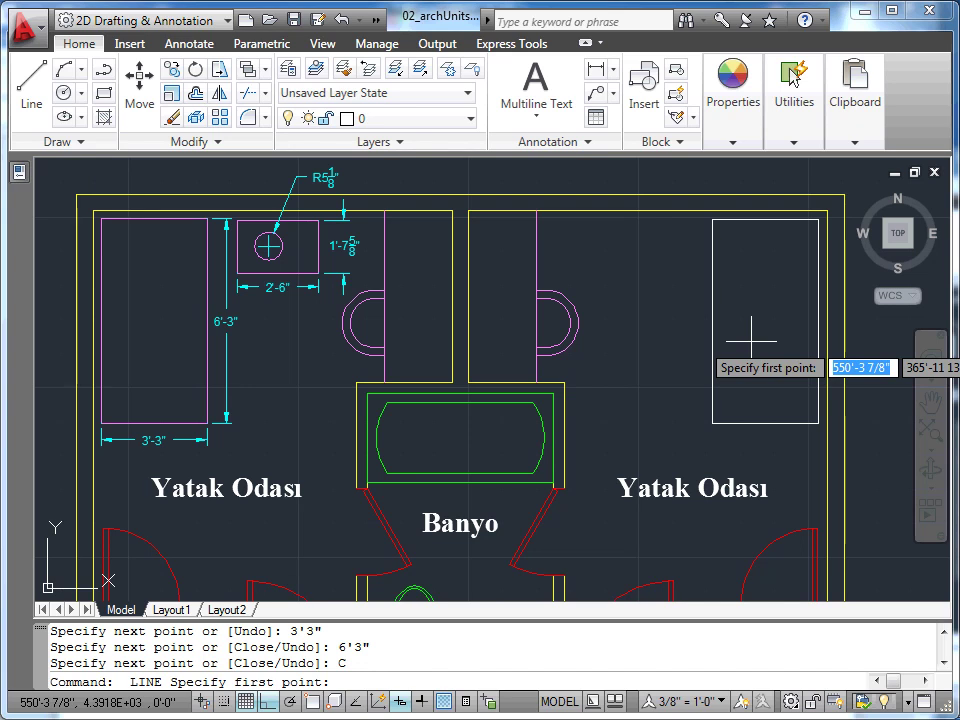
left_click(698, 222)
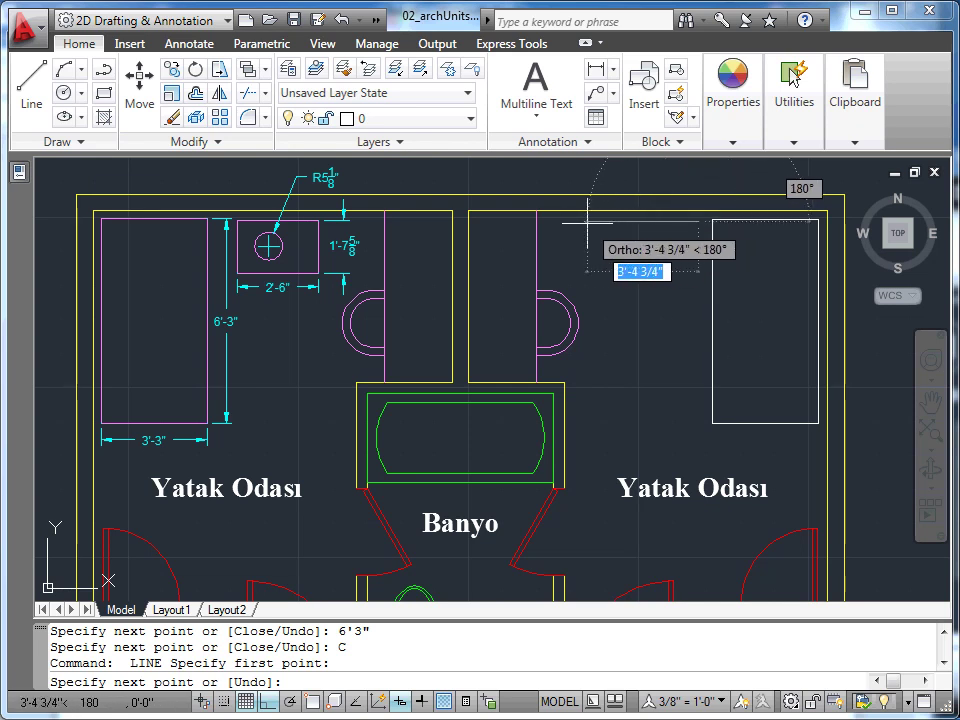
type("2'6\"")
key("Return")
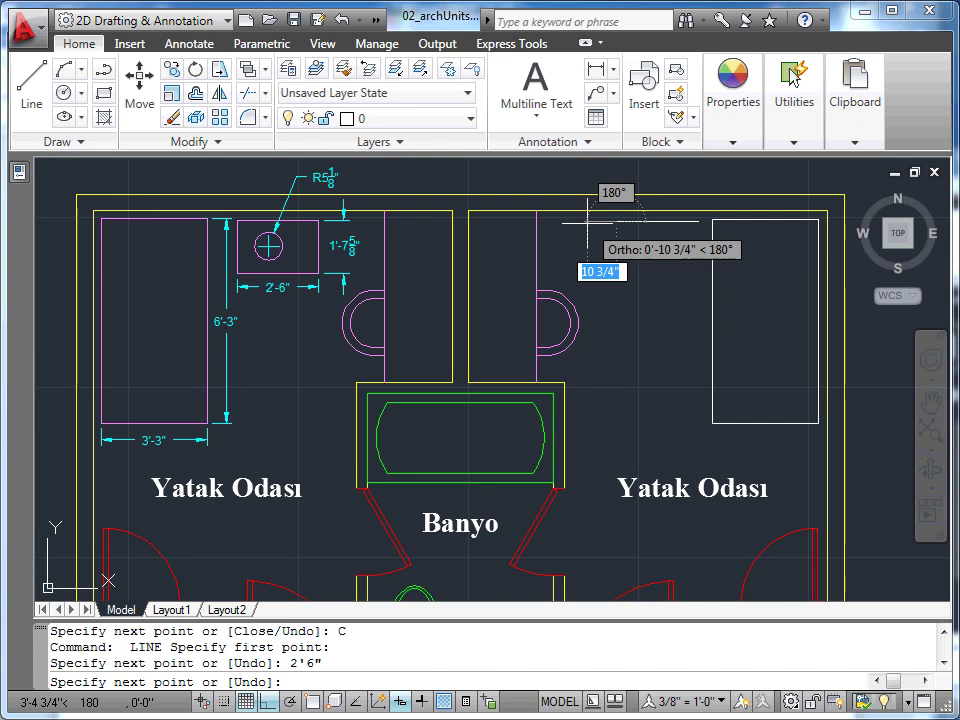
left_click(615, 221)
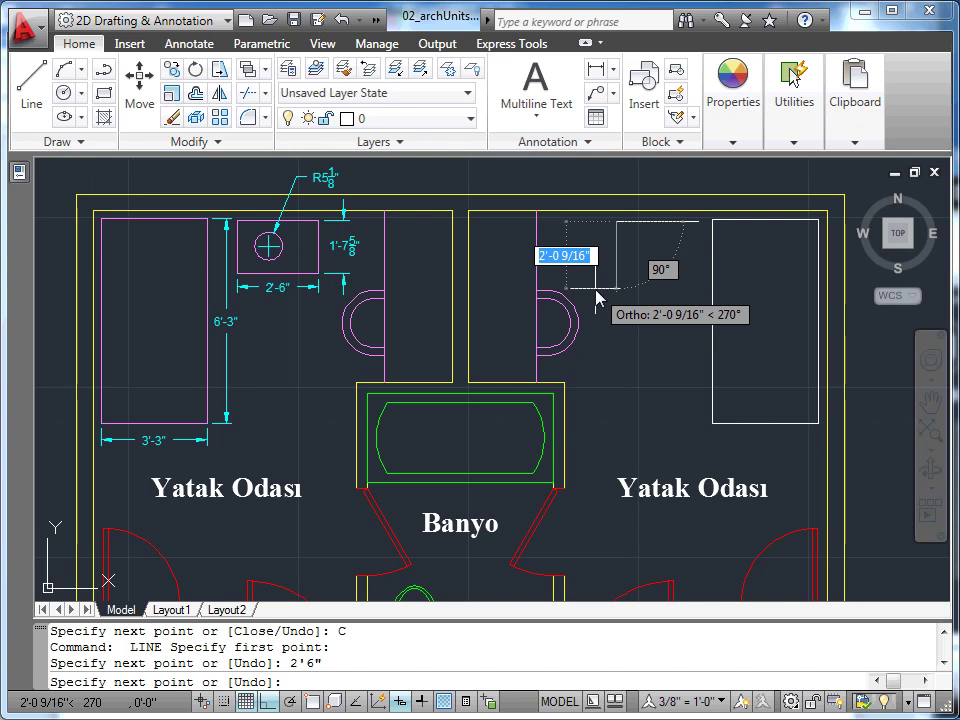
type("1'")
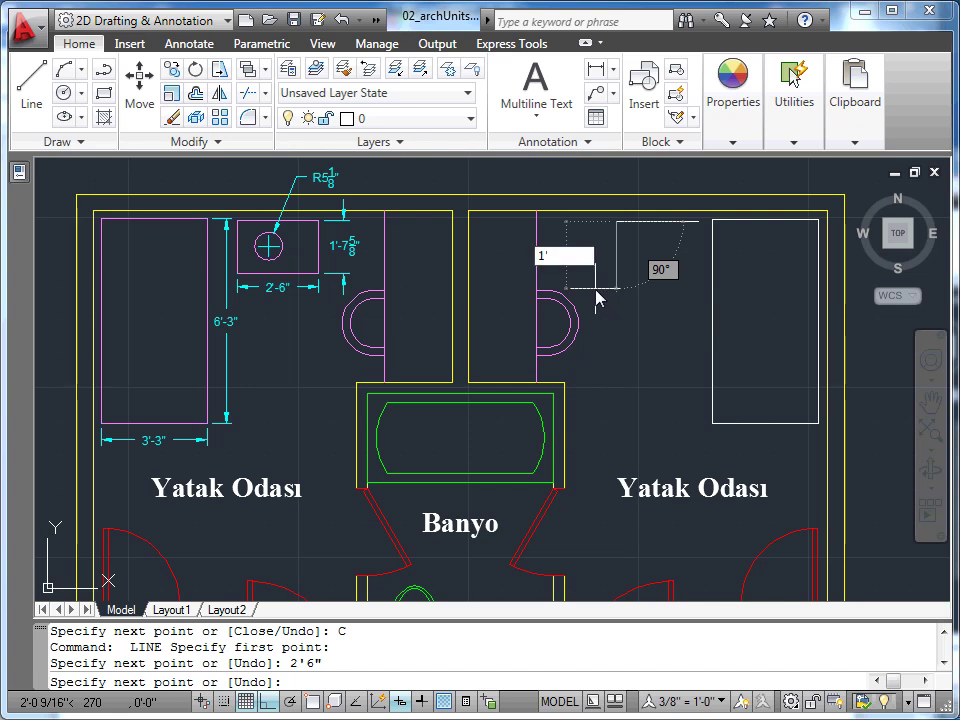
type("7-5/")
type("8")
Step: Complete the nightstand with 1'7-5/8 left, 2'6 bottom and 1'7-5/8" right sides, then end Line
key("Return")
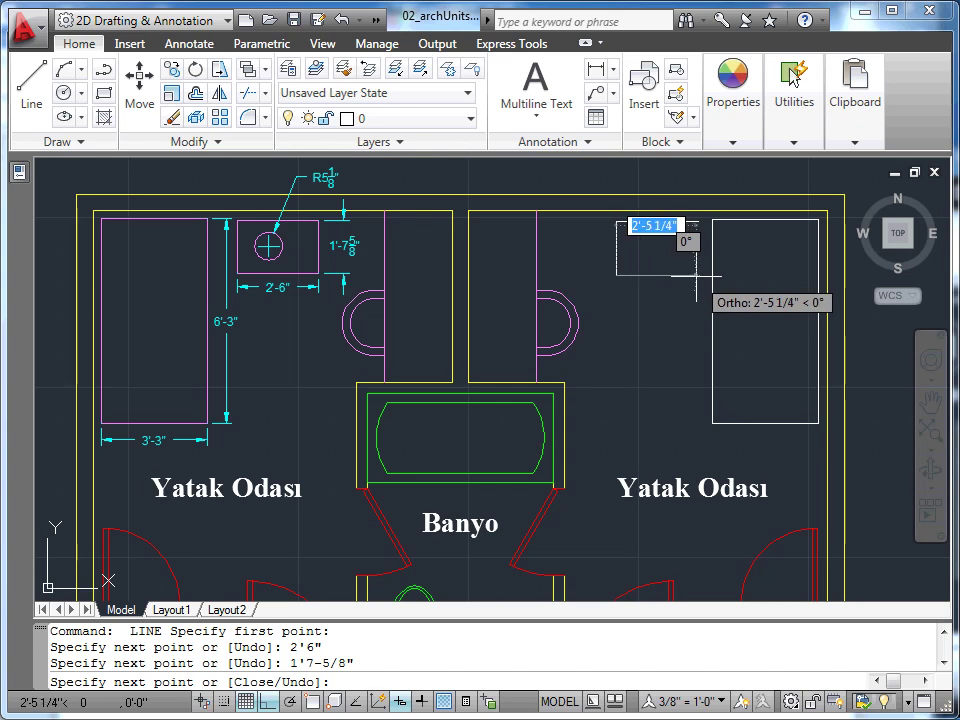
type("2'6")
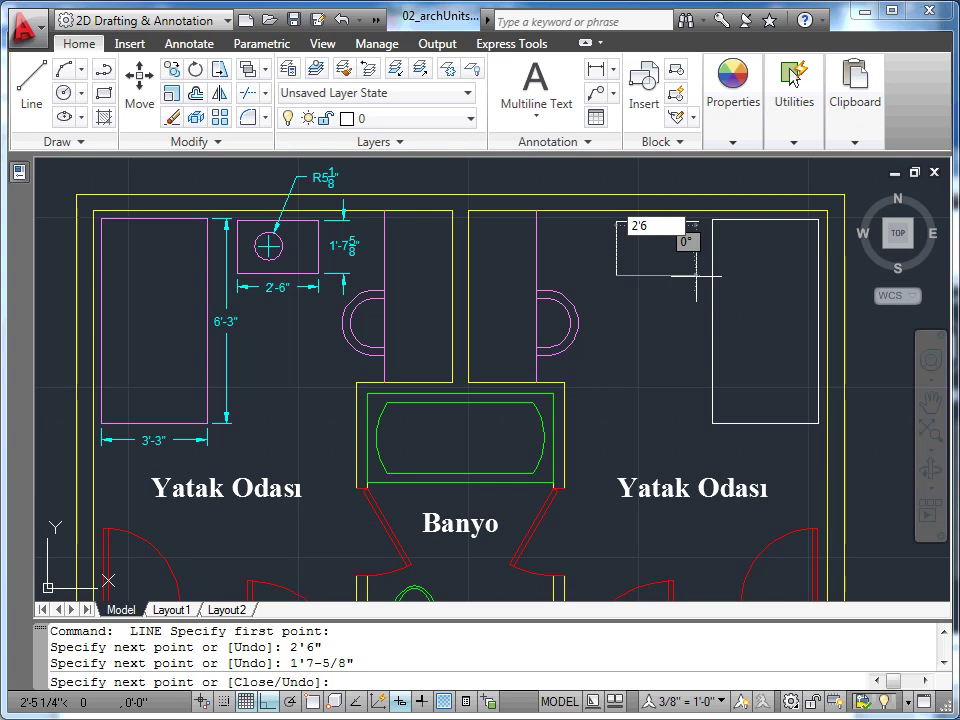
key("Return")
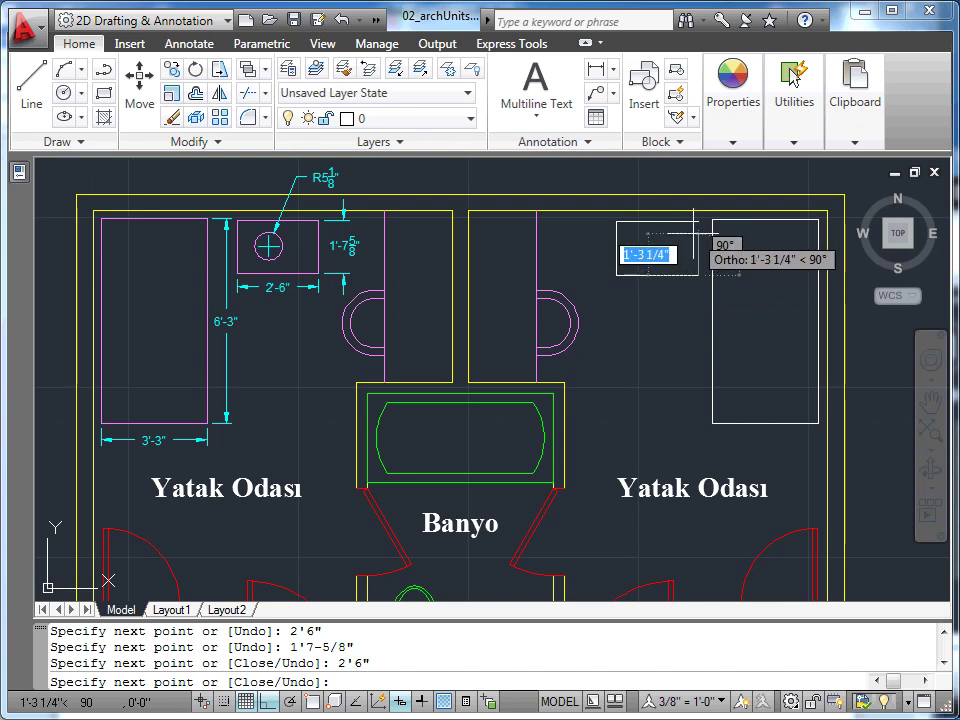
type("1'")
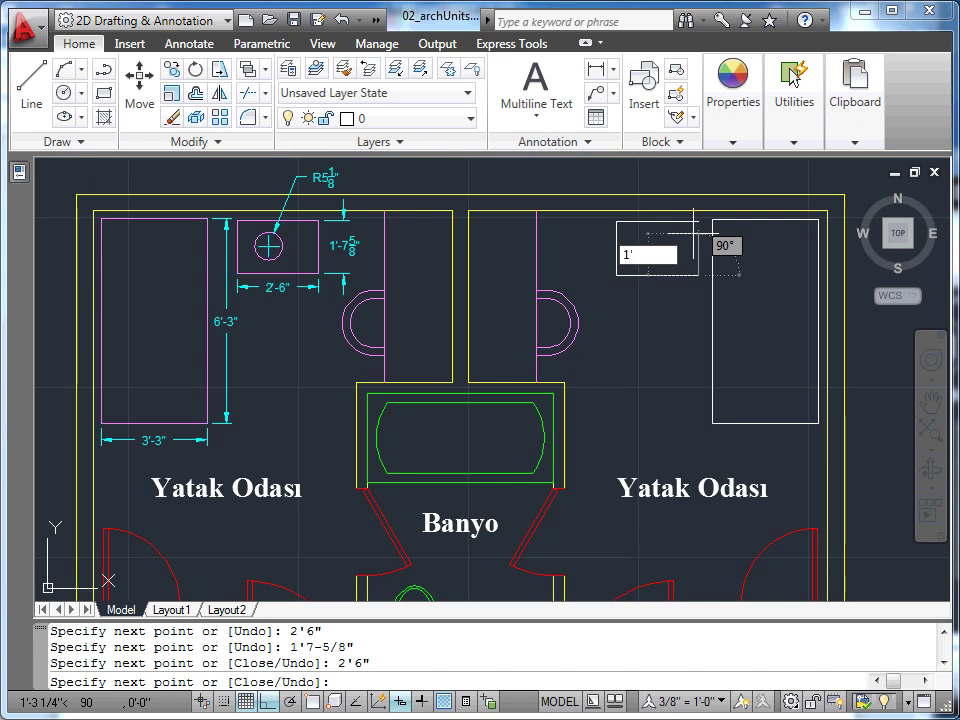
type("7-5/8\"")
key("Return")
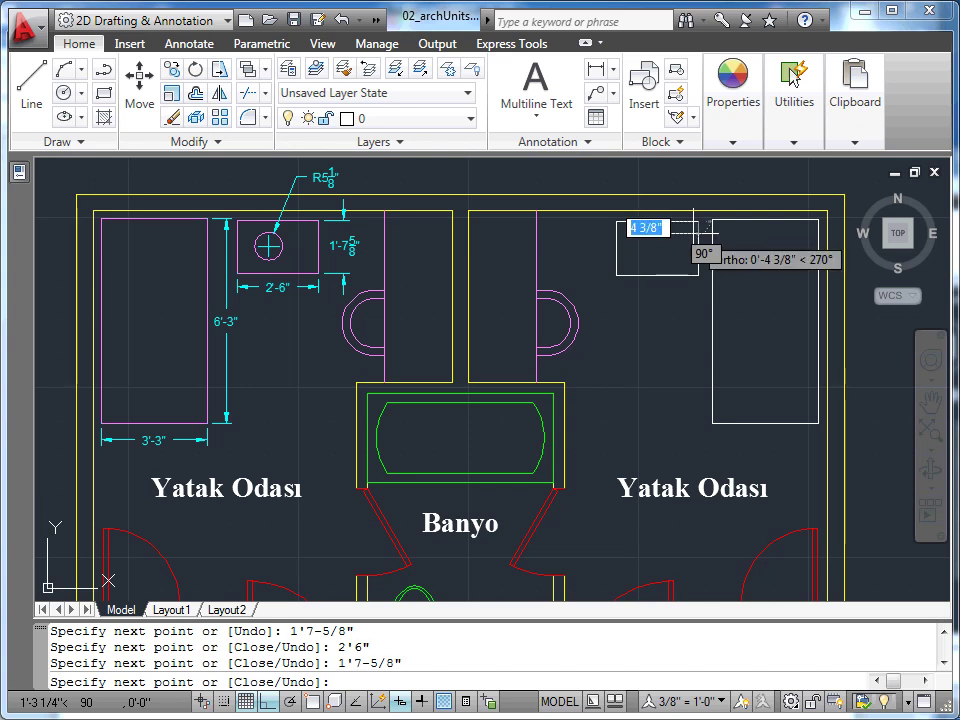
key("Escape")
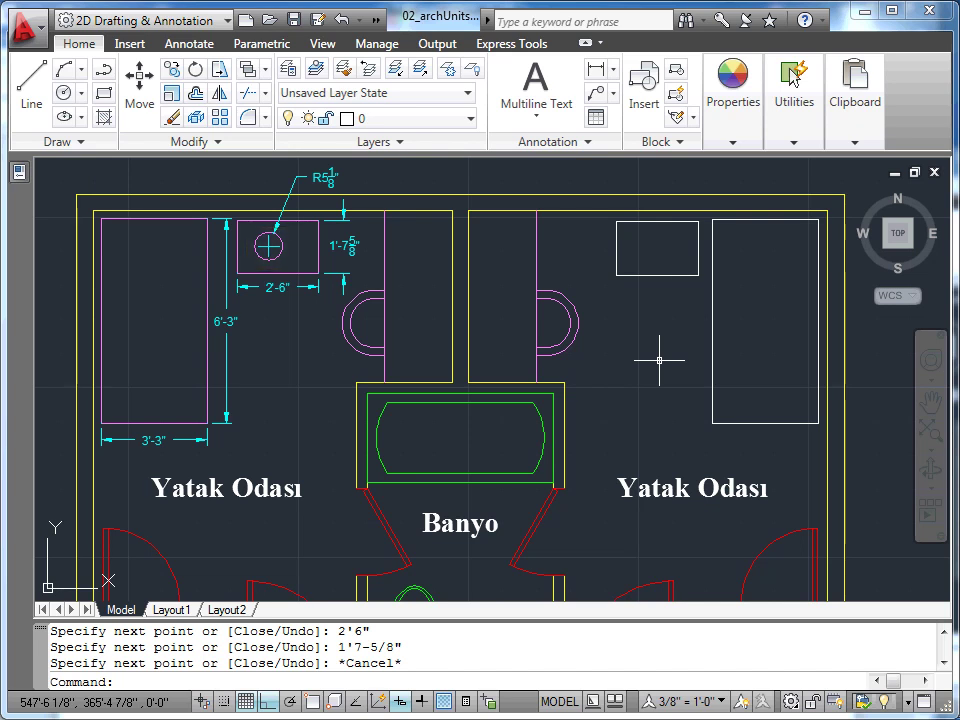
Step: Place a 5-1/8" radius lamp circle centred in the right nightstand
left_click(63, 95)
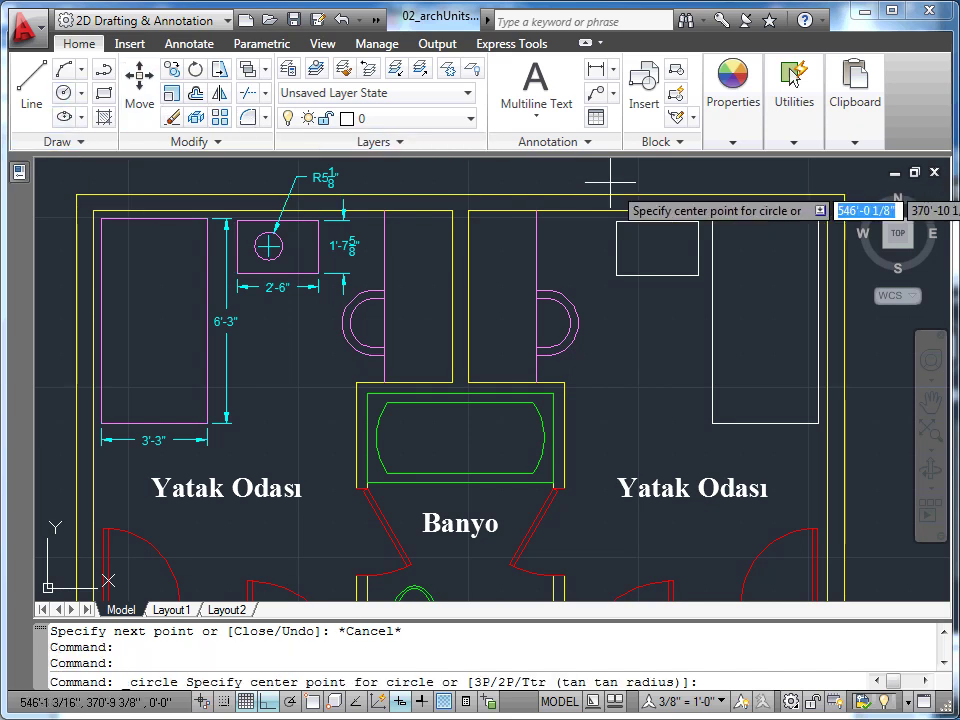
left_click(653, 246)
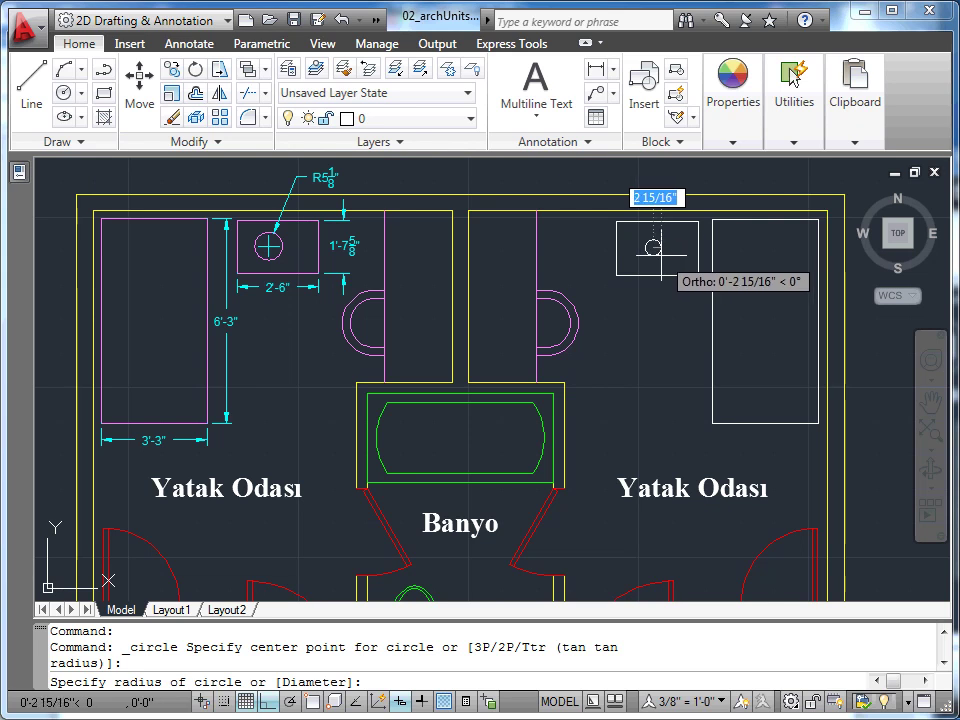
type("5-1/8")
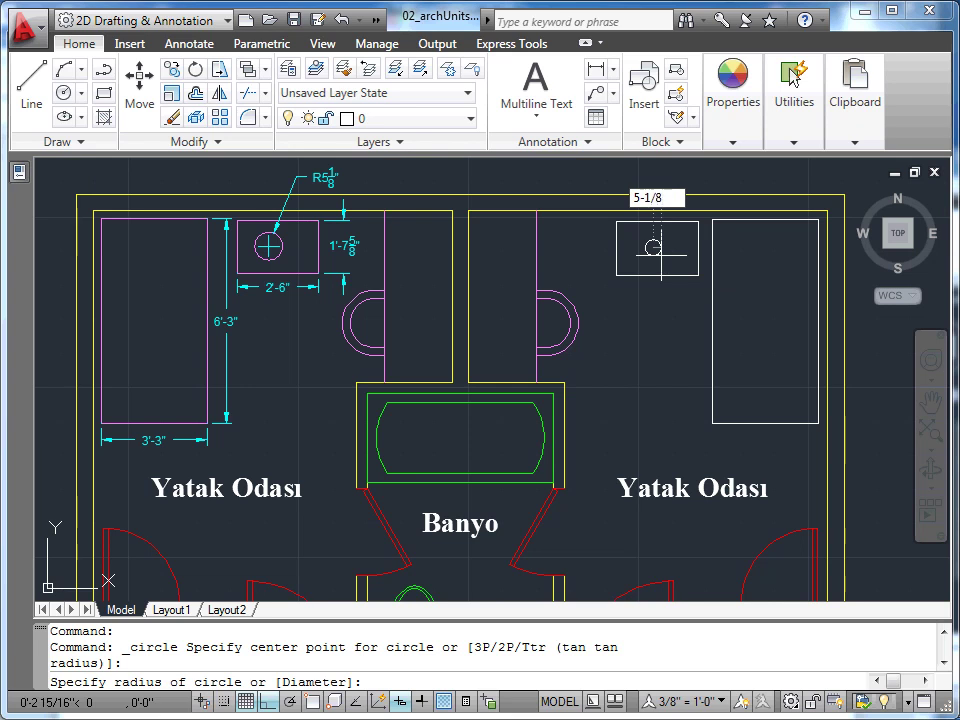
key("Return")
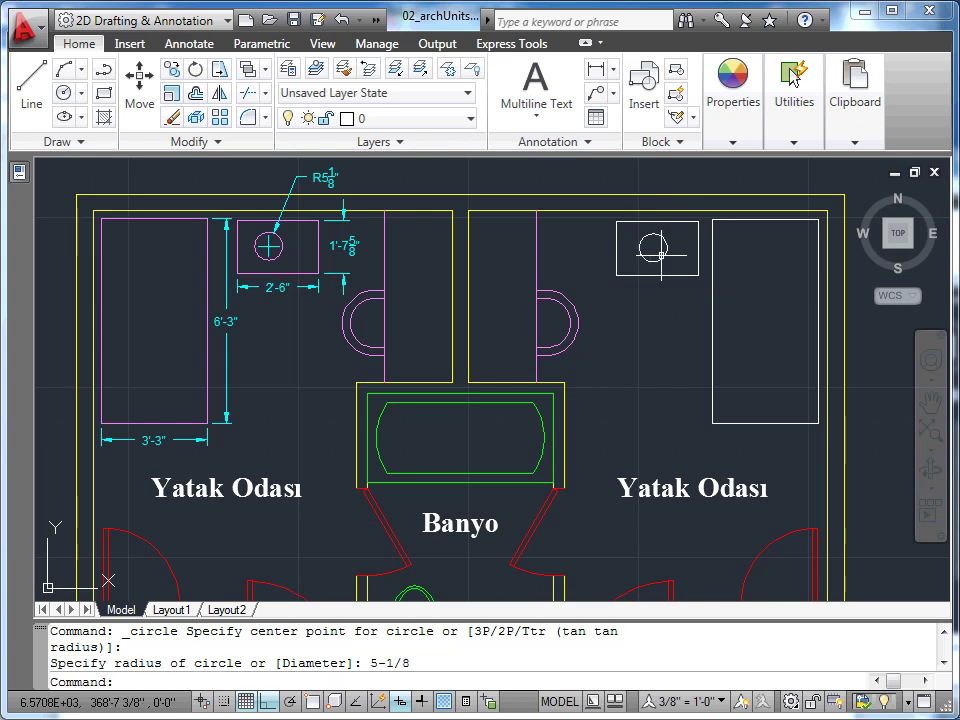